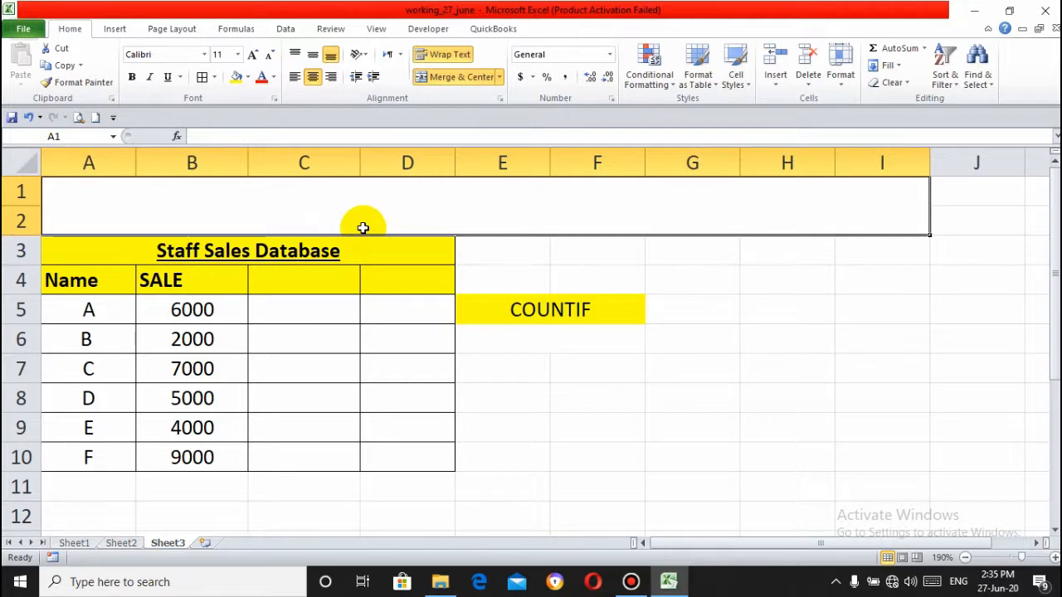
# Enter "The COUNTIF Function : The COUNTIF function counts only those cells that match specified criteria ." in the merged cell A1.
pyautogui.write('The COUNTIF FUN')
pyautogui.press('BackSpace')
pyautogui.press('BackSpace')
pyautogui.write('unction : The O')
pyautogui.press('BackSpace')
pyautogui.write('COUNTIF function counts only those cells that match specified')
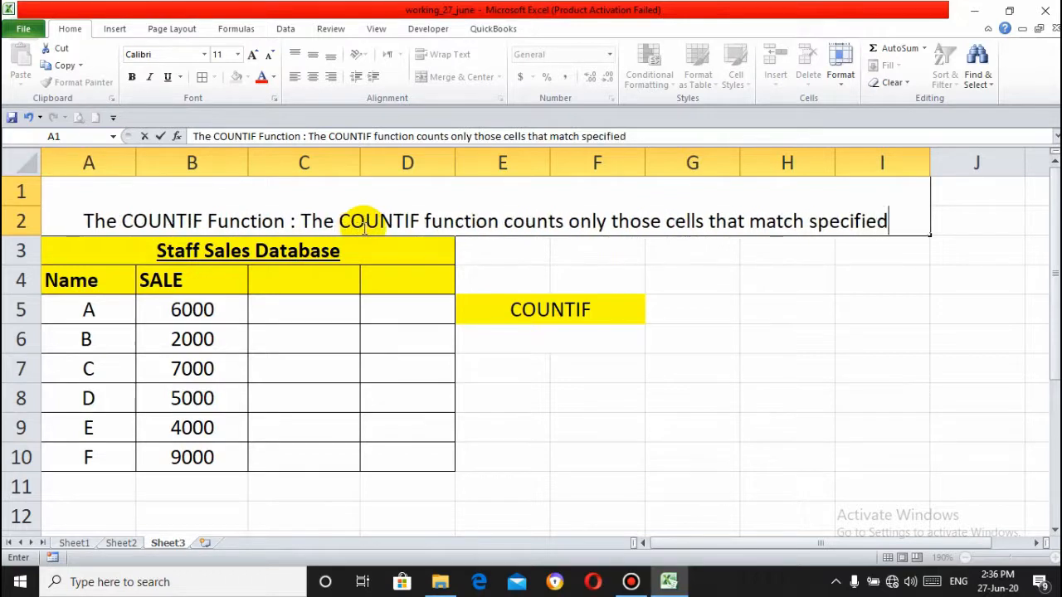
pyautogui.write(' criteria ')
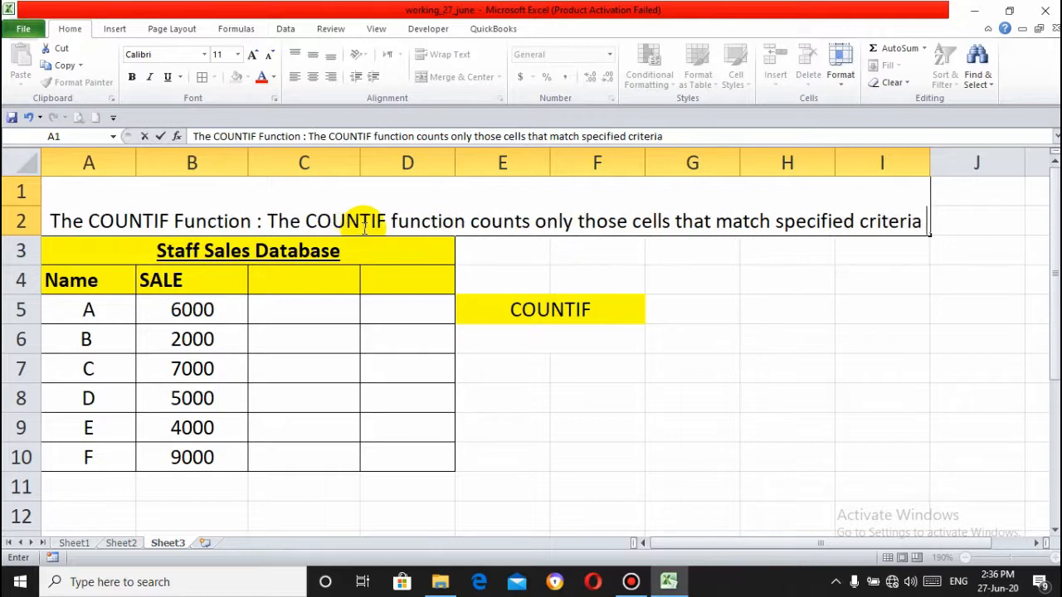
pyautogui.write('.')
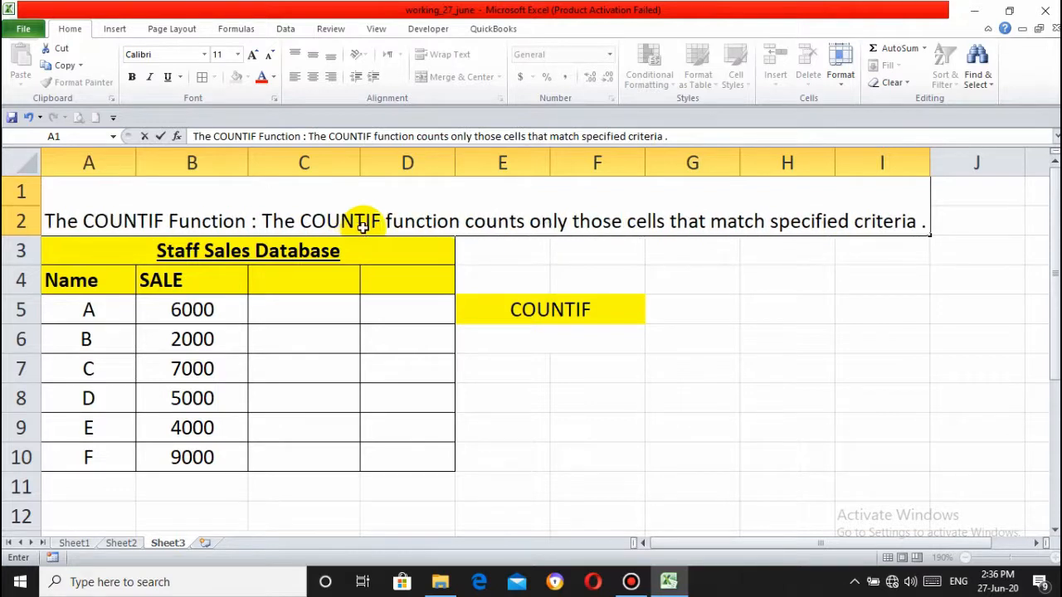
pyautogui.press('Return')
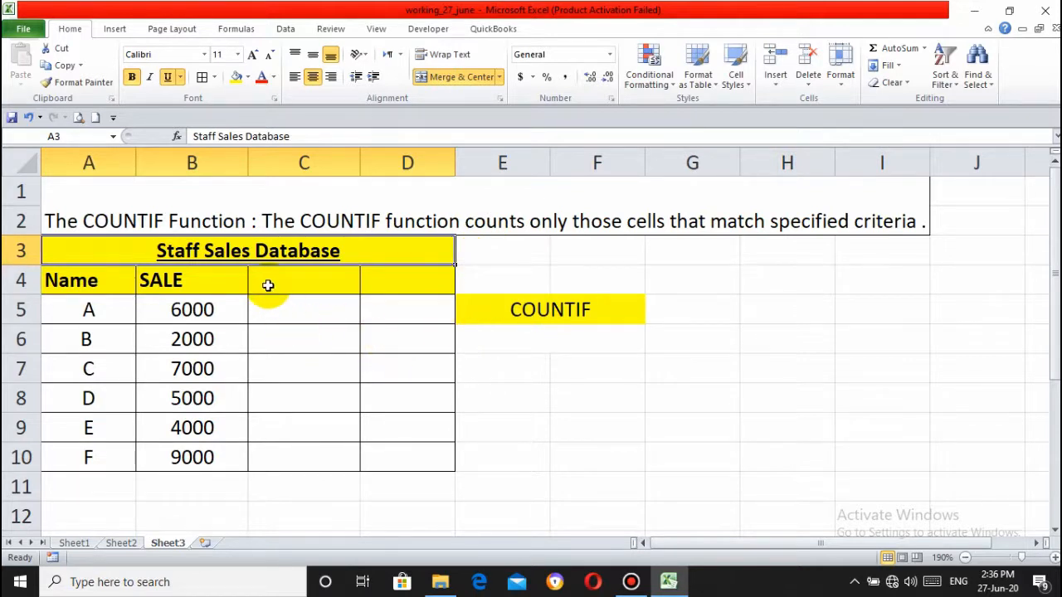
# Examine the entries in the Name and SALE columns of the Staff Sales Database table and the COUNTIF heading beside it.
pyautogui.click(111, 280)
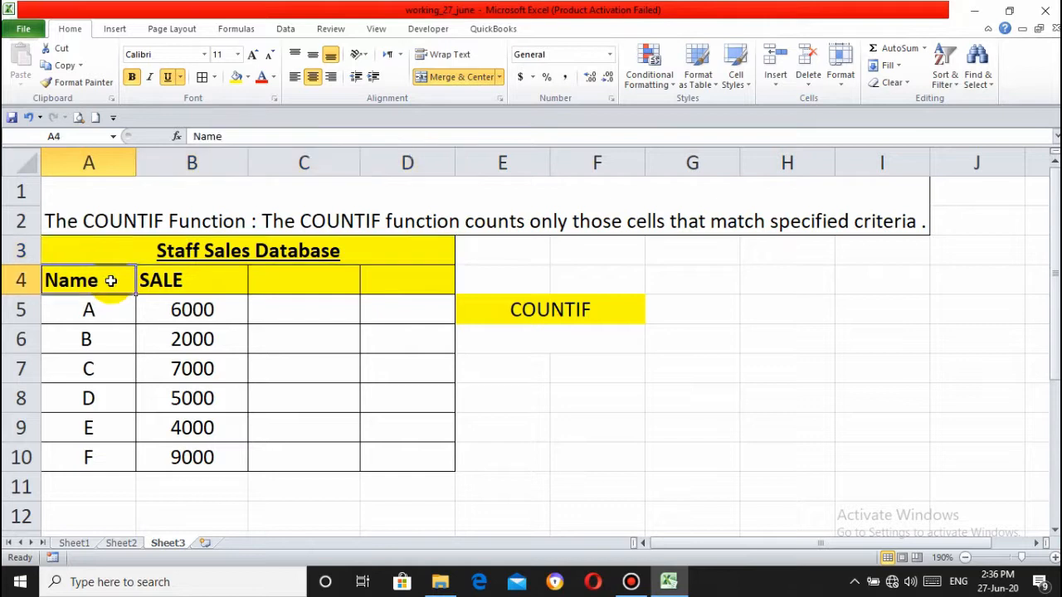
pyautogui.press('Down')
pyautogui.press('Down')
pyautogui.press('Down')
pyautogui.press('Down')
pyautogui.press('Down')
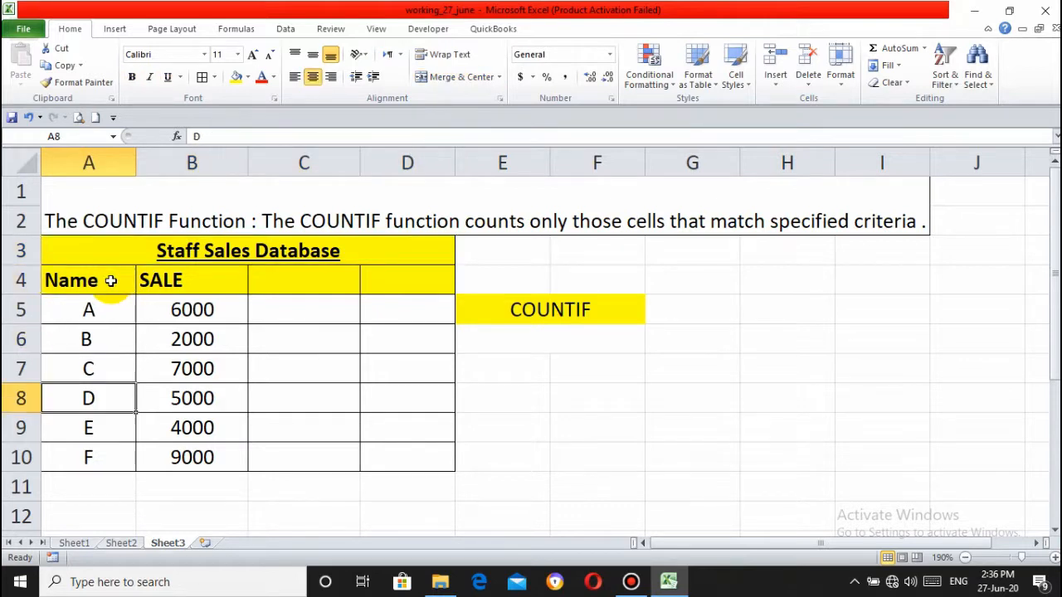
pyautogui.press('Down')
pyautogui.press('Up')
pyautogui.press('Up')
pyautogui.press('Up')
pyautogui.press('Up')
pyautogui.press('Up')
pyautogui.press('Up')
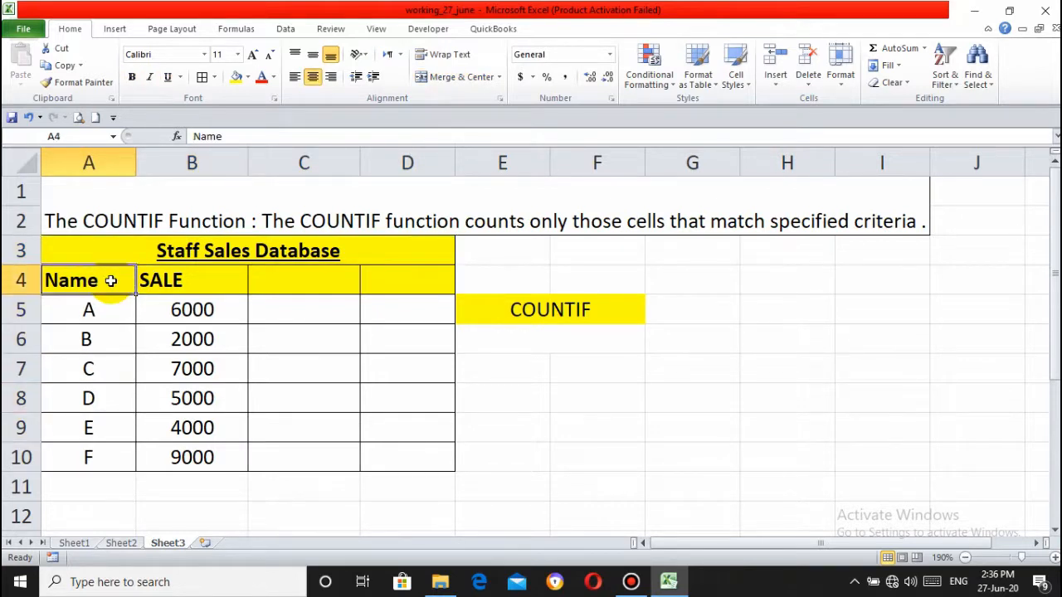
pyautogui.press('Right')
pyautogui.press('Down')
pyautogui.press('Down')
pyautogui.press('Down')
pyautogui.press('Down')
pyautogui.press('Down')
pyautogui.press('Down')
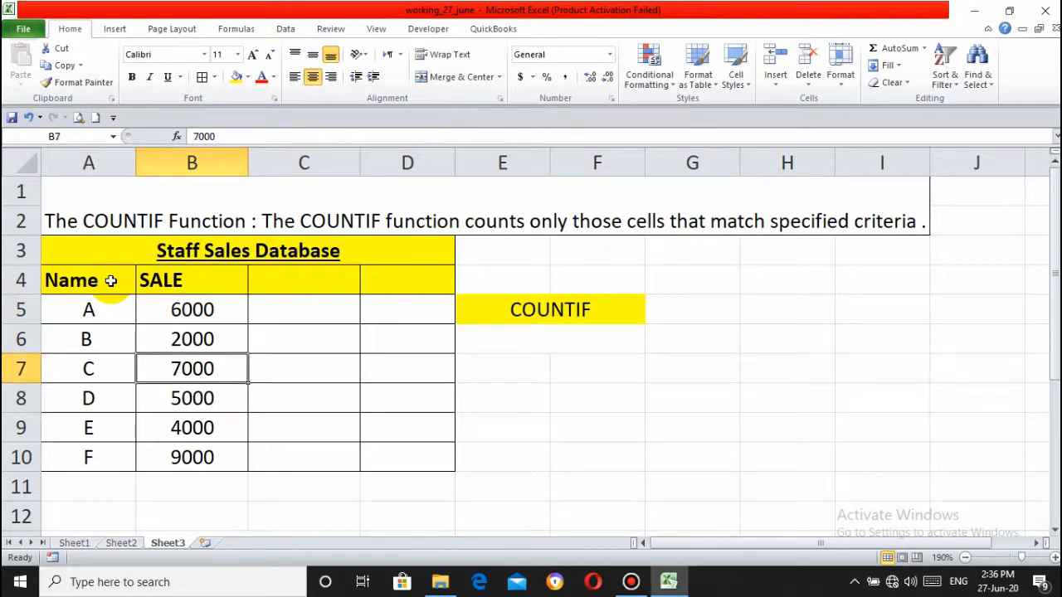
pyautogui.press('Up')
pyautogui.press('Up')
pyautogui.press('Up')
pyautogui.press('Up')
pyautogui.press('Up')
pyautogui.press('Right')
pyautogui.press('Right')
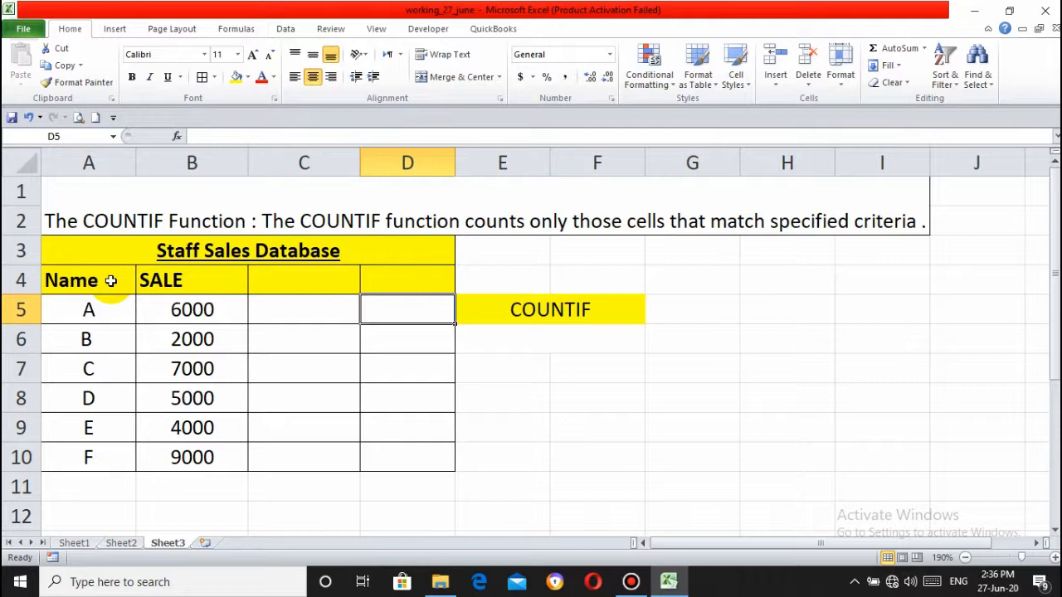
pyautogui.press('Right')
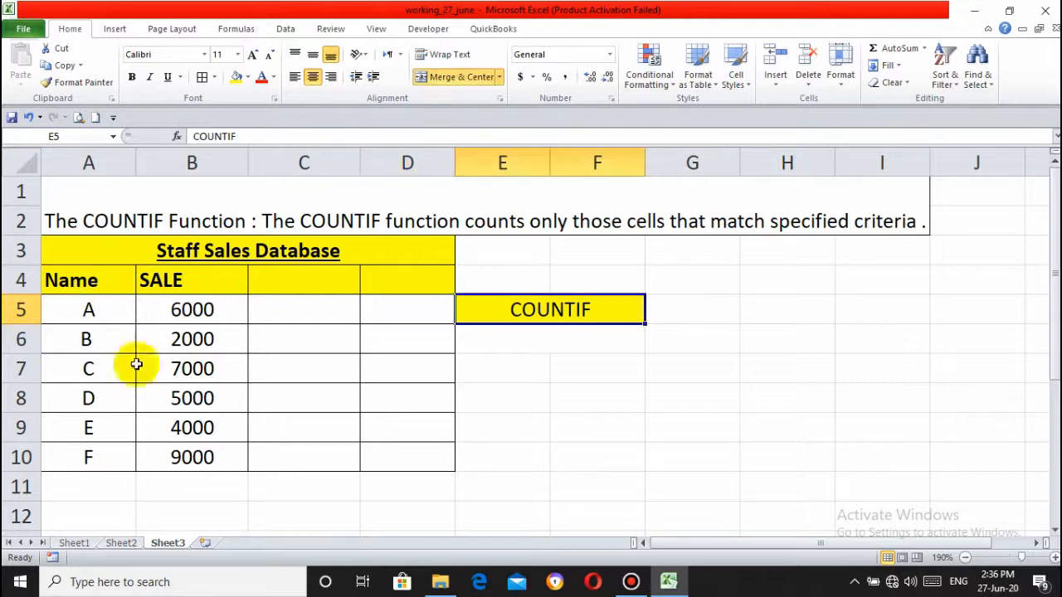
pyautogui.click(227, 398)
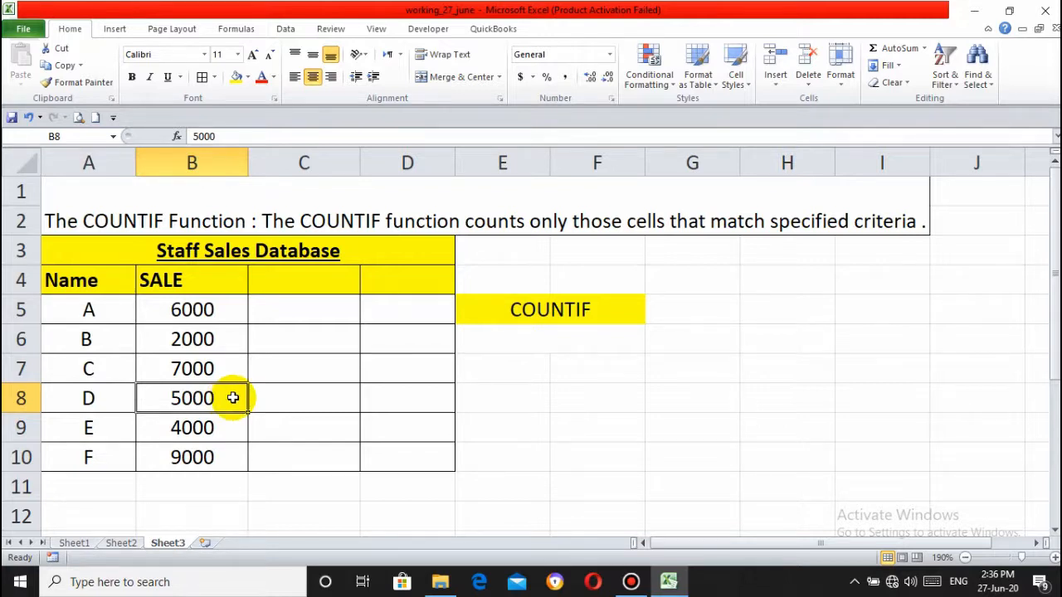
# Enter the formula =COUNTIF(B5:B10,">5000") in cell E6, below the COUNTIF heading, to count sales above 5000.
pyautogui.click(541, 346)
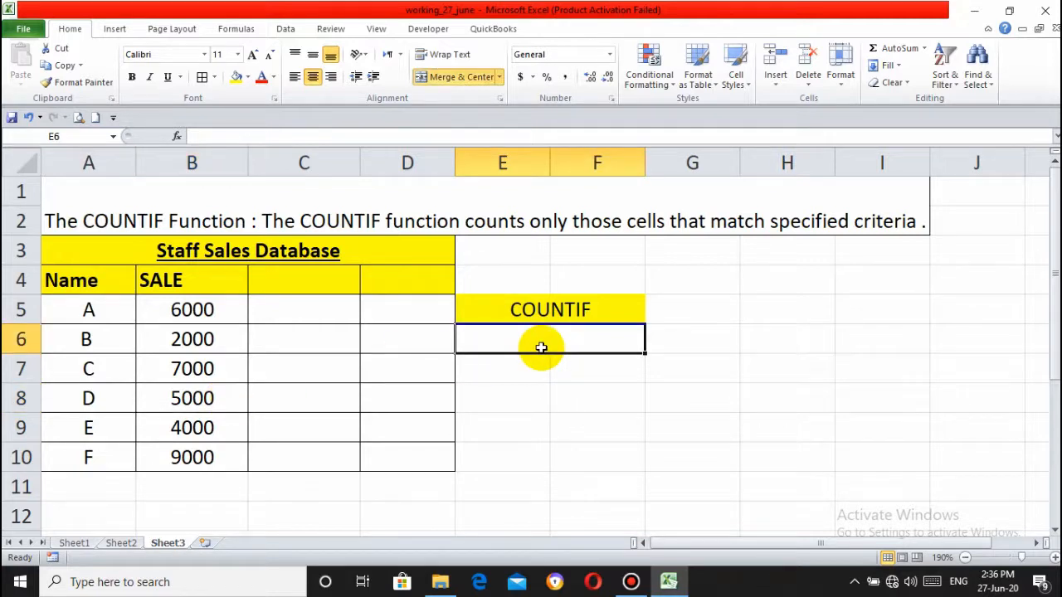
pyautogui.write('=')
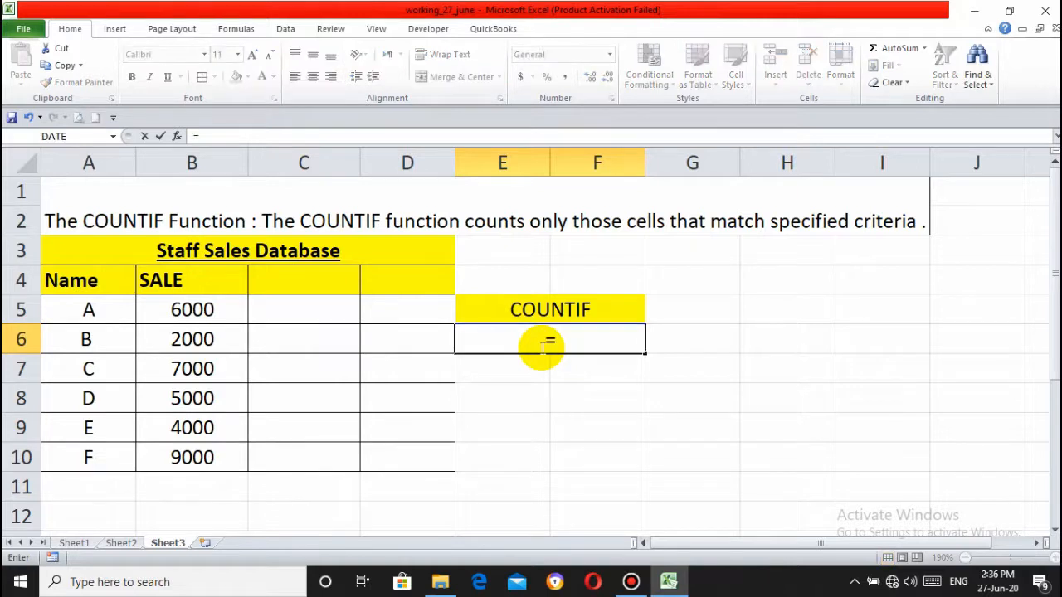
pyautogui.write('COUNTI')
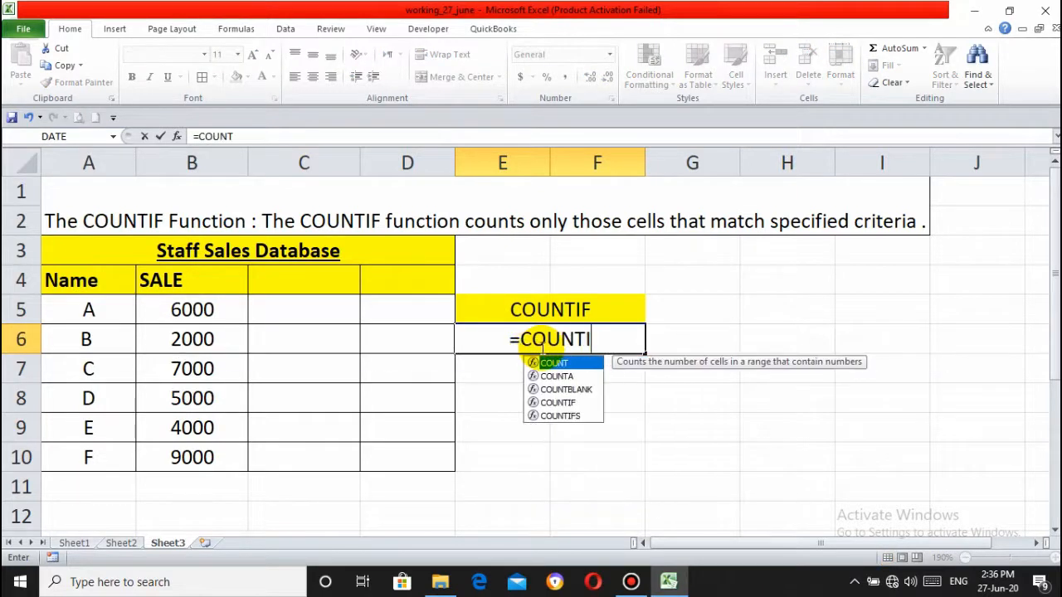
pyautogui.write('F(')
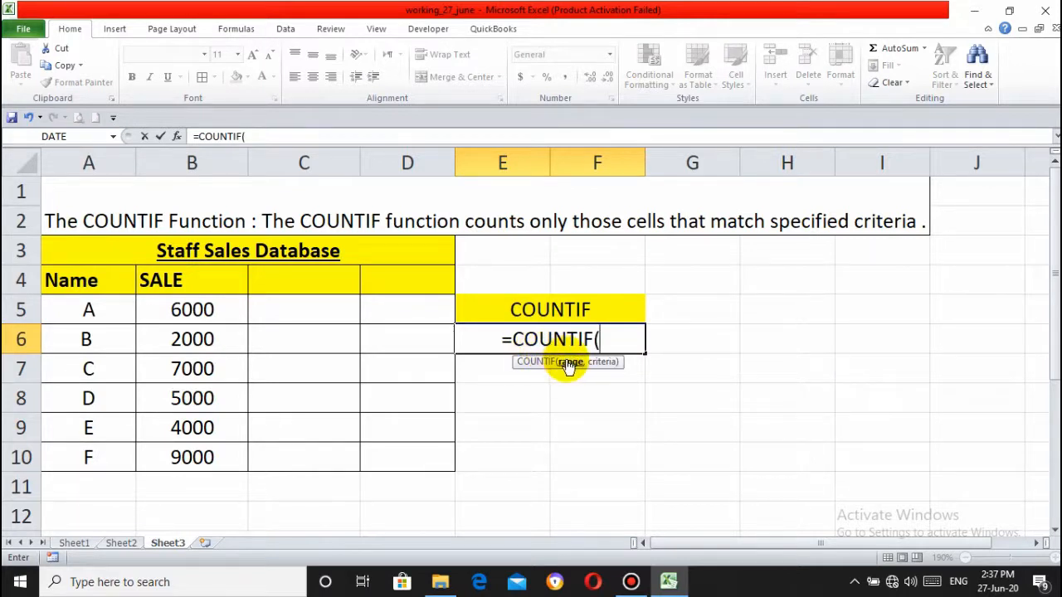
pyautogui.moveTo(211, 310); pyautogui.dragTo(212, 449)
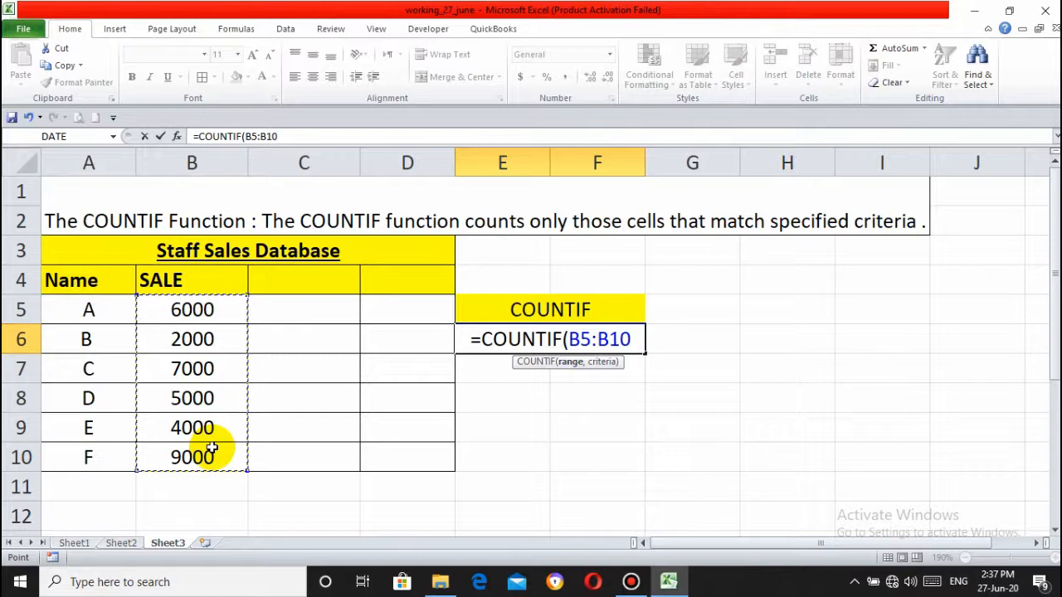
pyautogui.write(',')
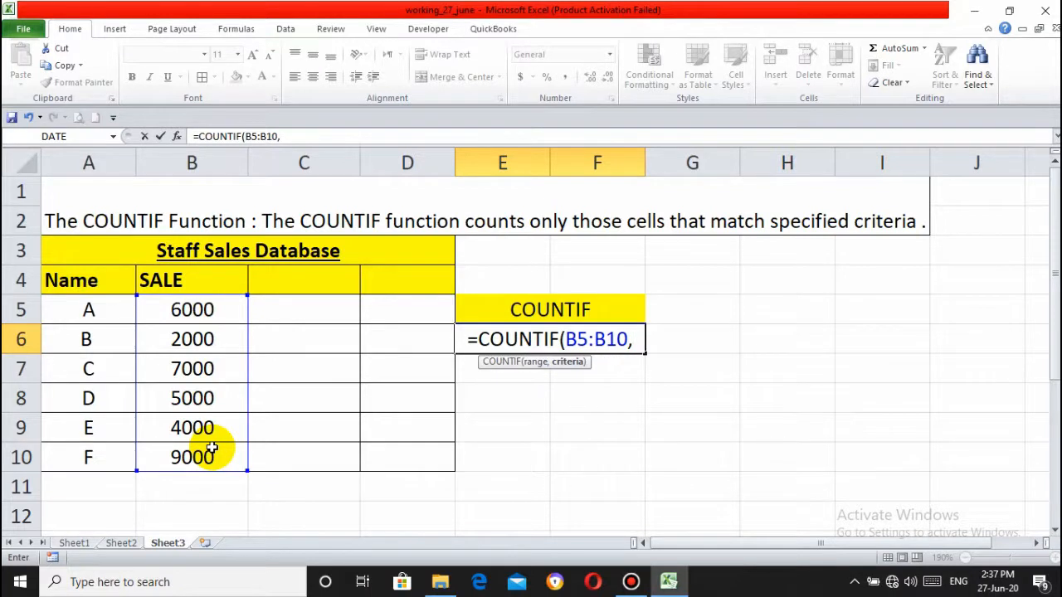
pyautogui.write('"')
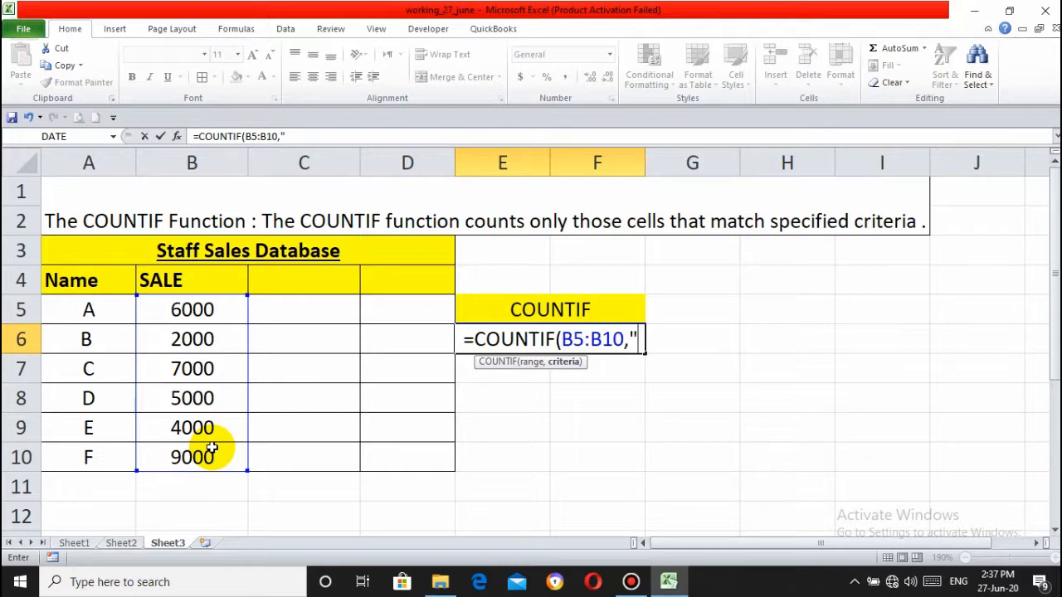
pyautogui.write('>')
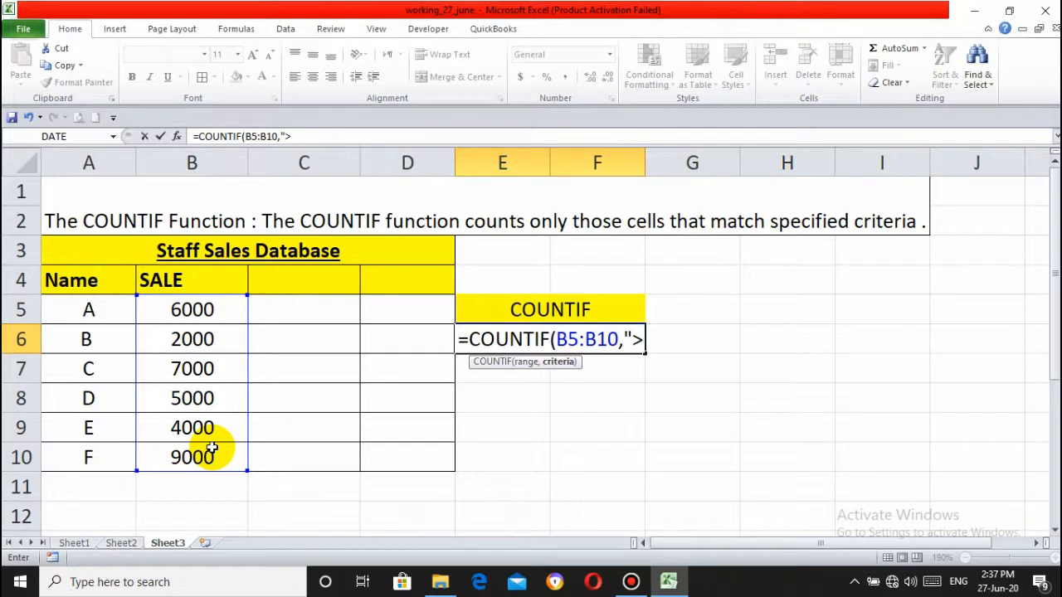
pyautogui.write('50000')
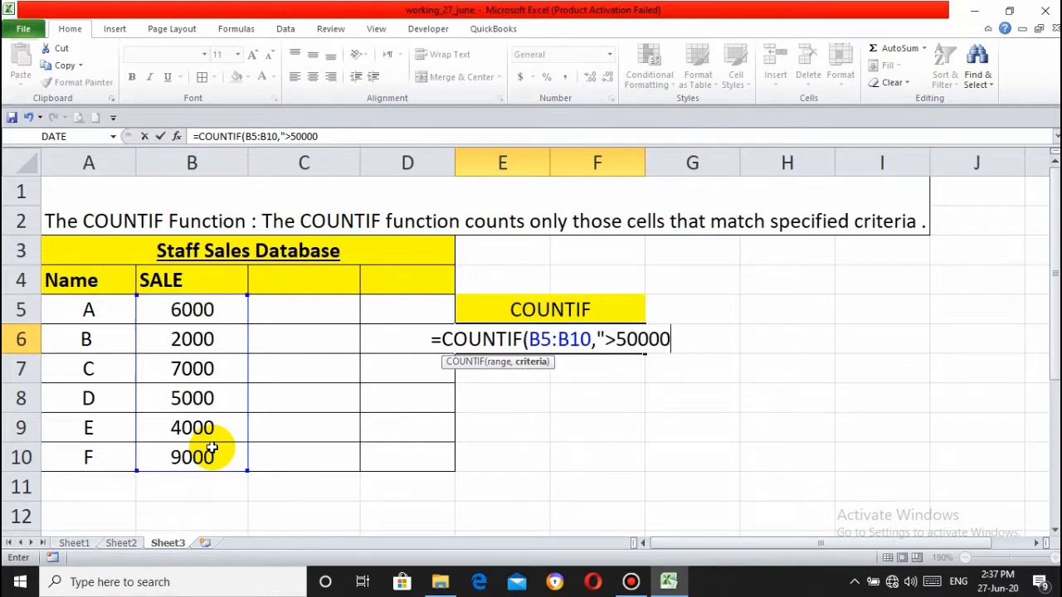
pyautogui.press('BackSpace')
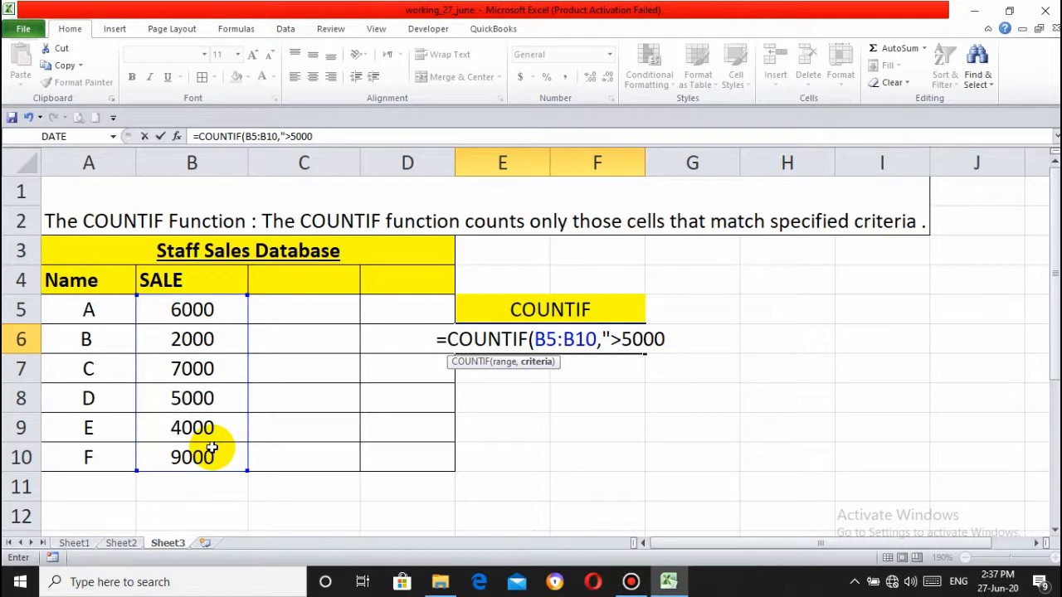
pyautogui.write('"')
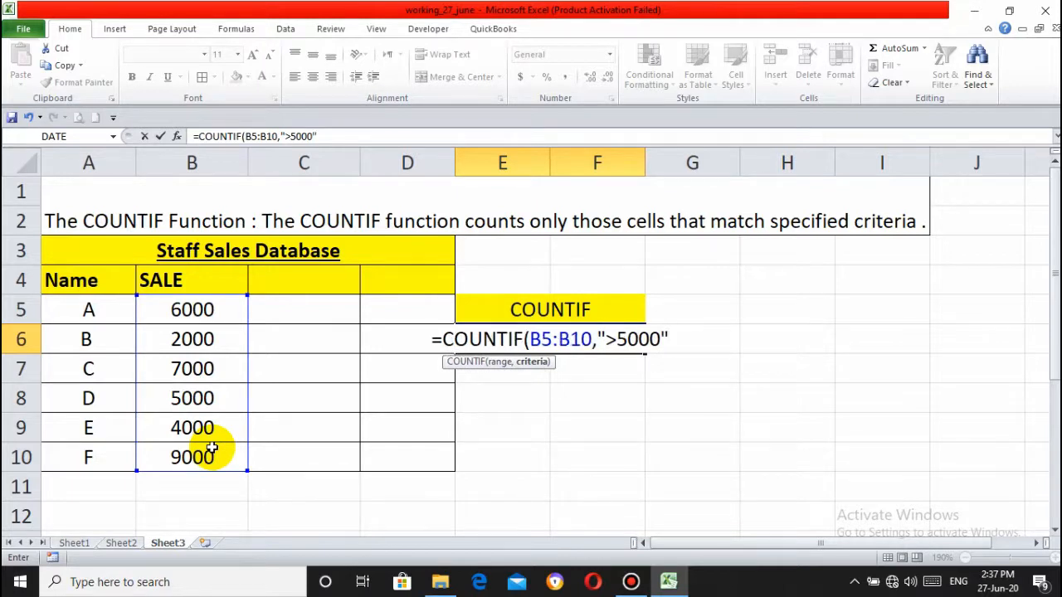
pyautogui.write(')')
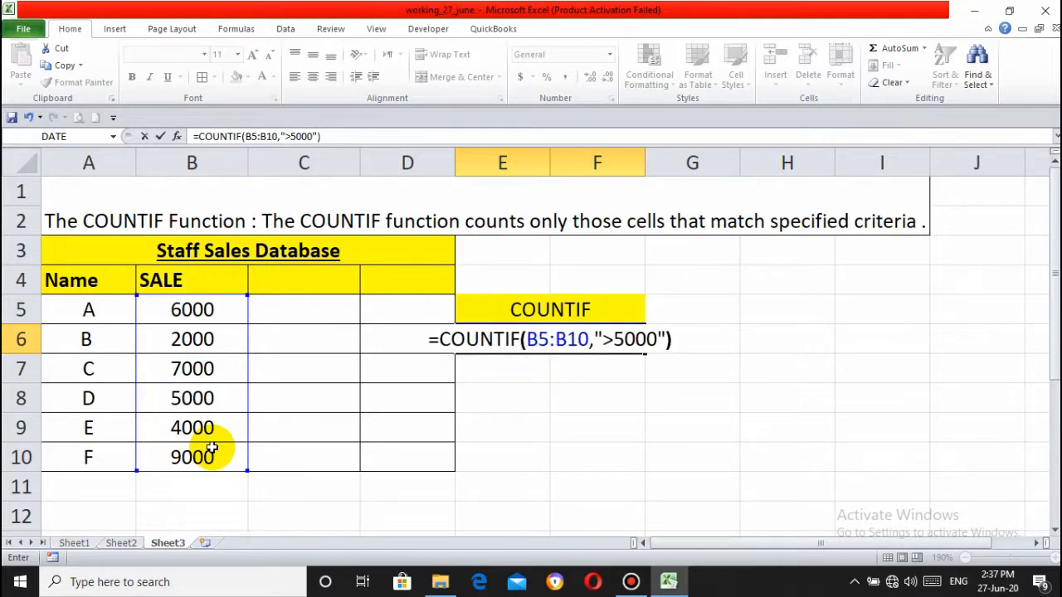
pyautogui.press('Return')
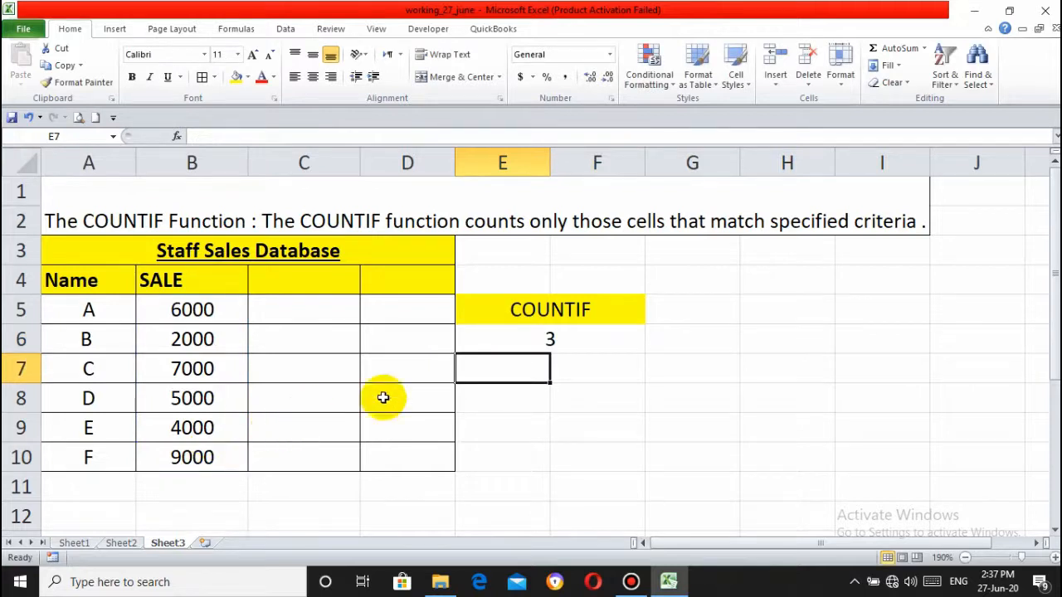
# Change the criterion of the COUNTIF formula in E6 to "<5000" to count sales below 5000.
pyautogui.click(522, 330)
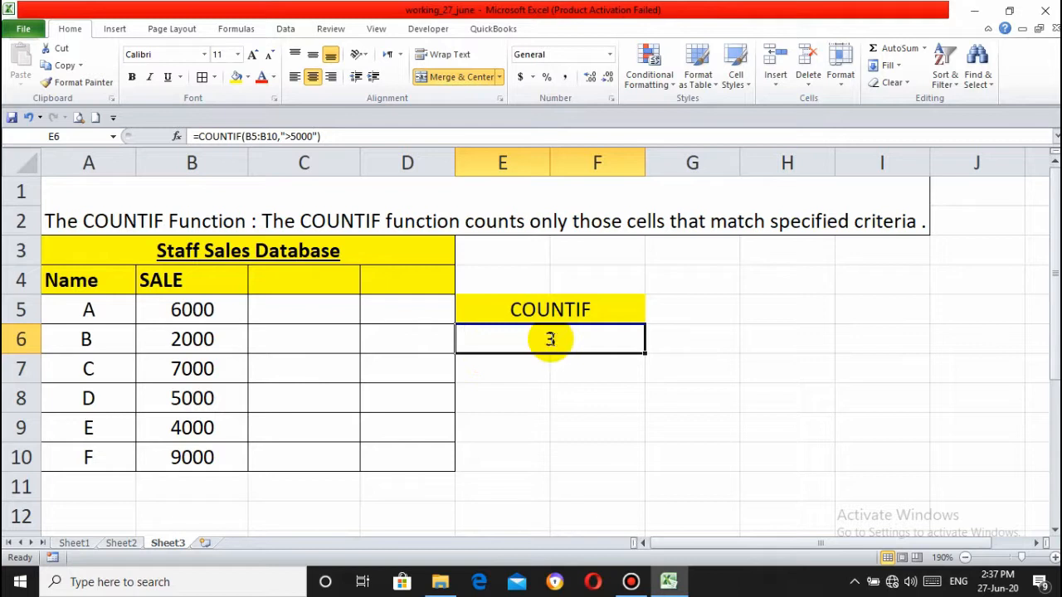
pyautogui.doubleClick(550, 339)
pyautogui.click(615, 339)
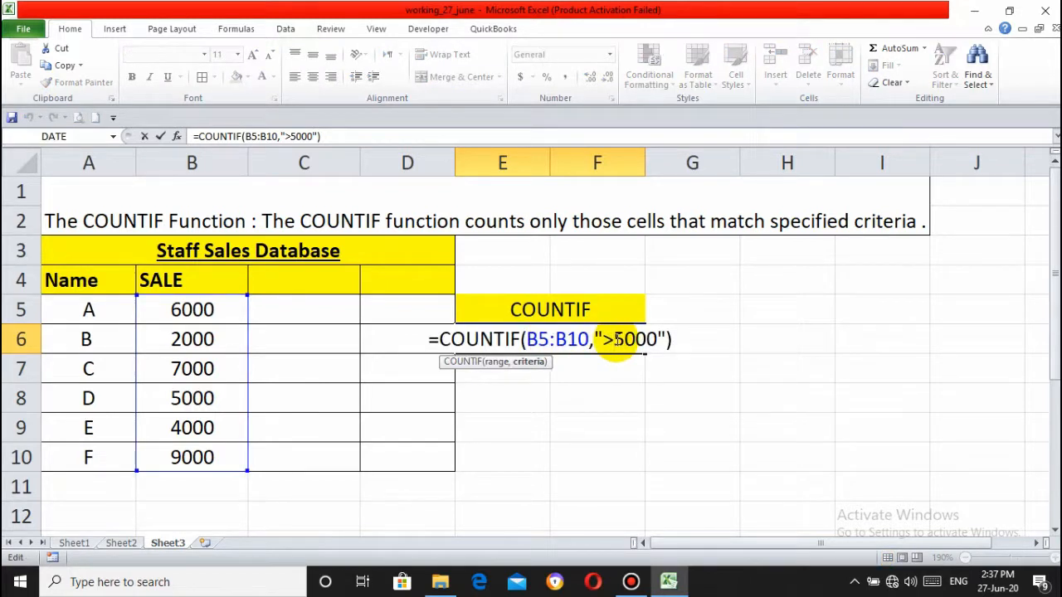
pyautogui.press('BackSpace')
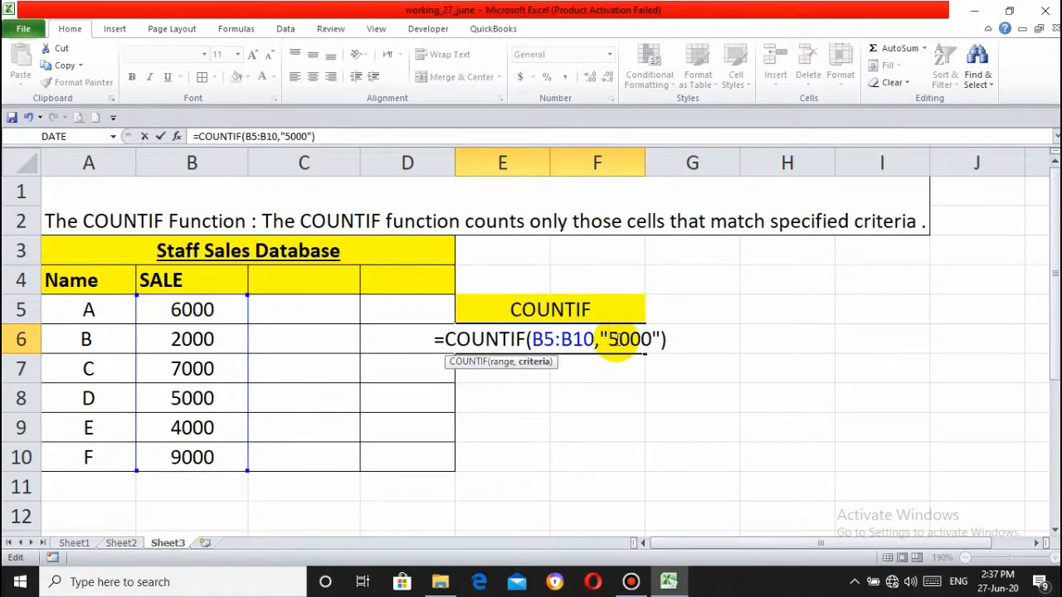
pyautogui.write('<')
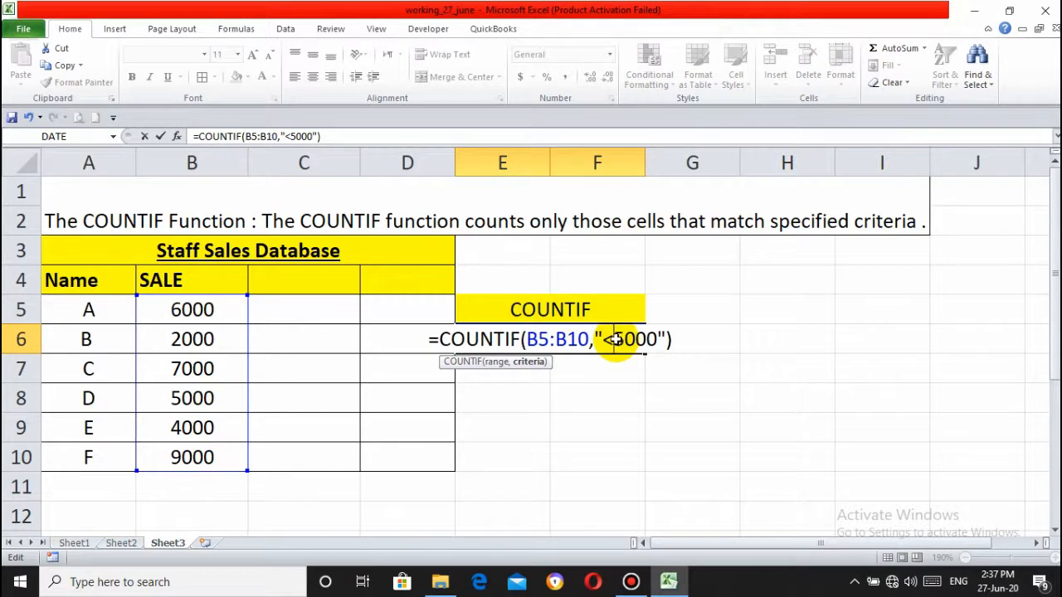
pyautogui.press('Return')
pyautogui.click(616, 338)
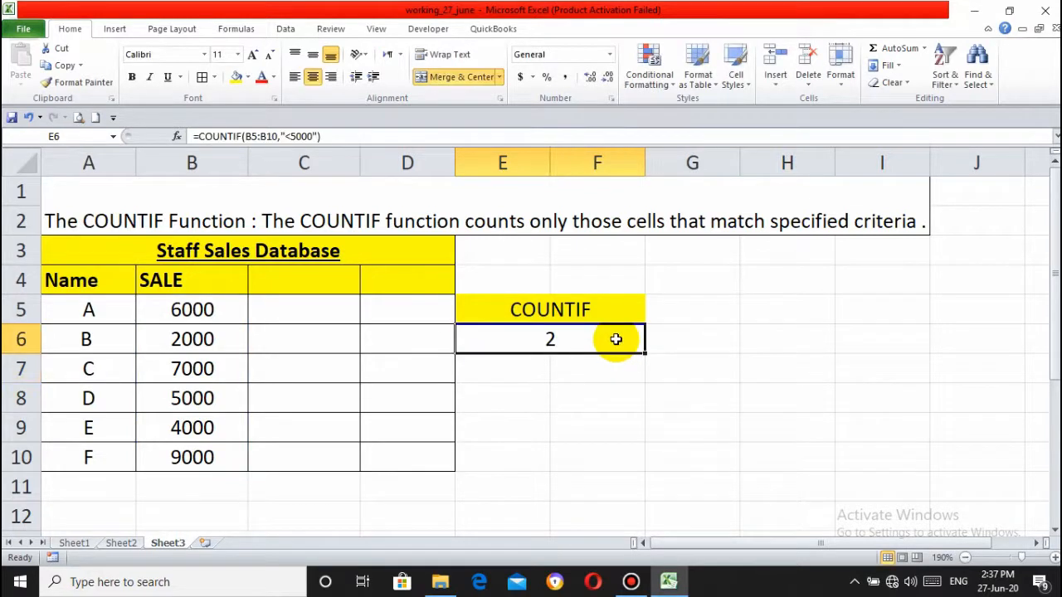